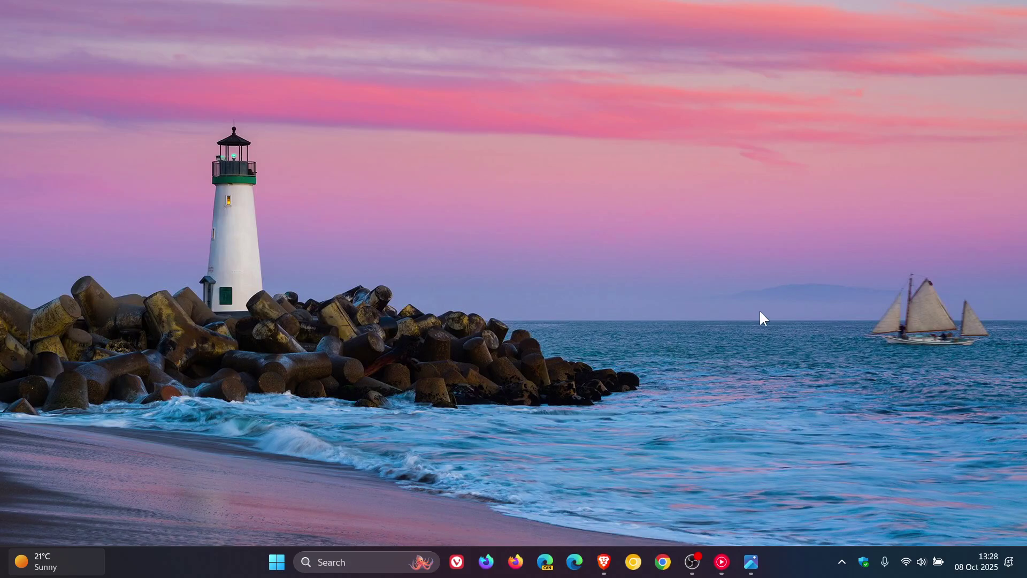
- Show the Start menu power options (Lock, Sleep, Hibernate, Shut down, Restart), then dismiss them
{"action": "left_click", "coordinate": [276, 562]}
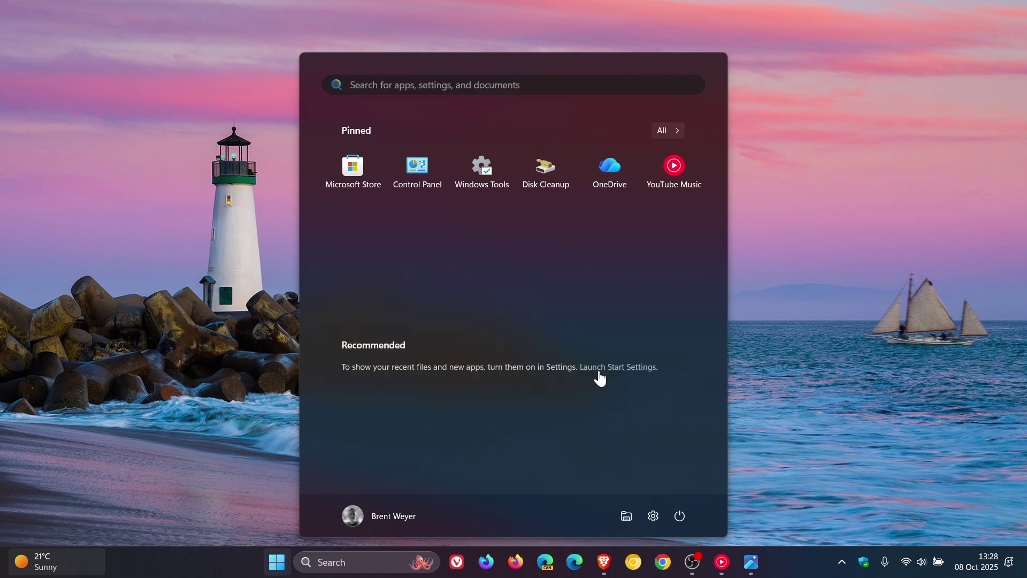
{"action": "left_click", "coordinate": [679, 518]}
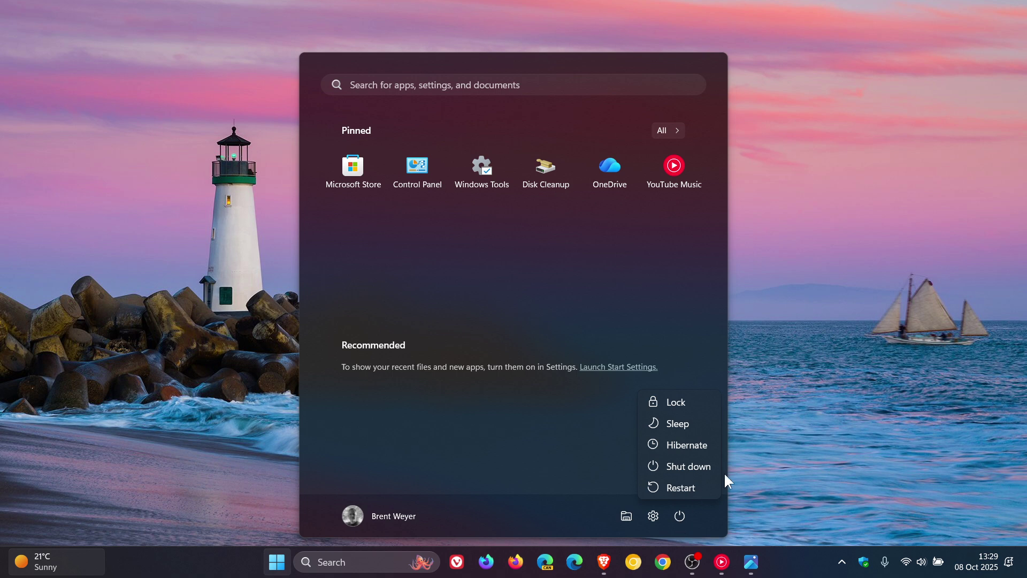
{"action": "left_click", "coordinate": [854, 325]}
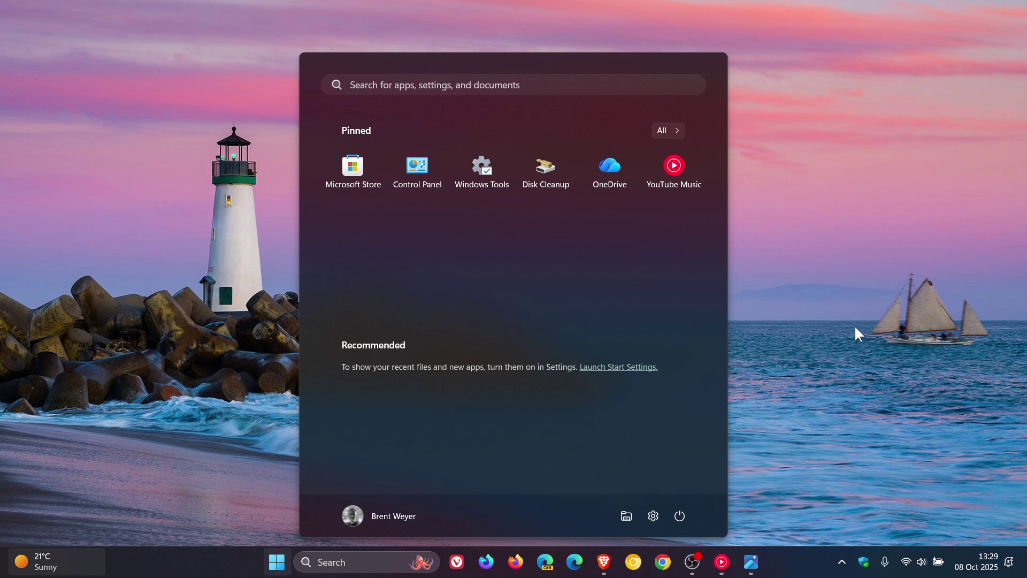
{"action": "left_click", "coordinate": [855, 325]}
- Show the older power menu screenshot with Update and shut down full screen
{"action": "left_click", "coordinate": [750, 562]}
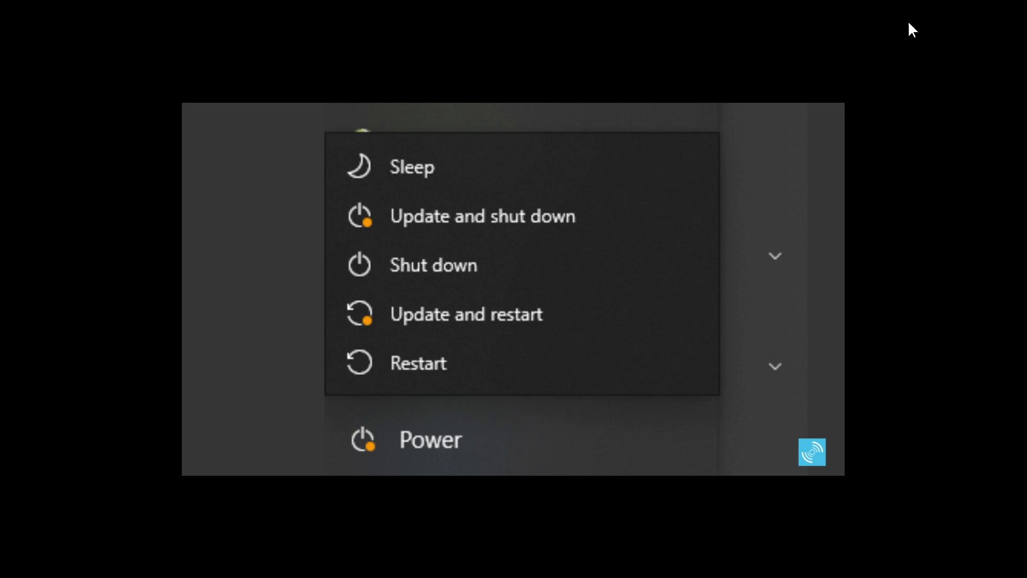
- Close the power menu image and bring up the Insider Blog note in Brave
{"action": "mouse_move", "coordinate": [908, 28]}
{"action": "left_click", "coordinate": [937, 11]}
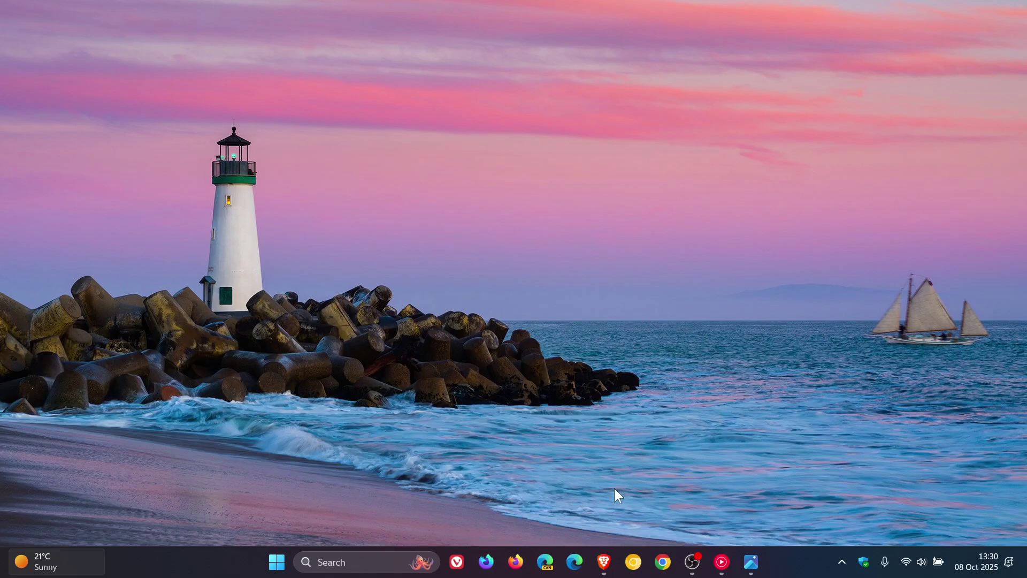
{"action": "left_click", "coordinate": [603, 561]}
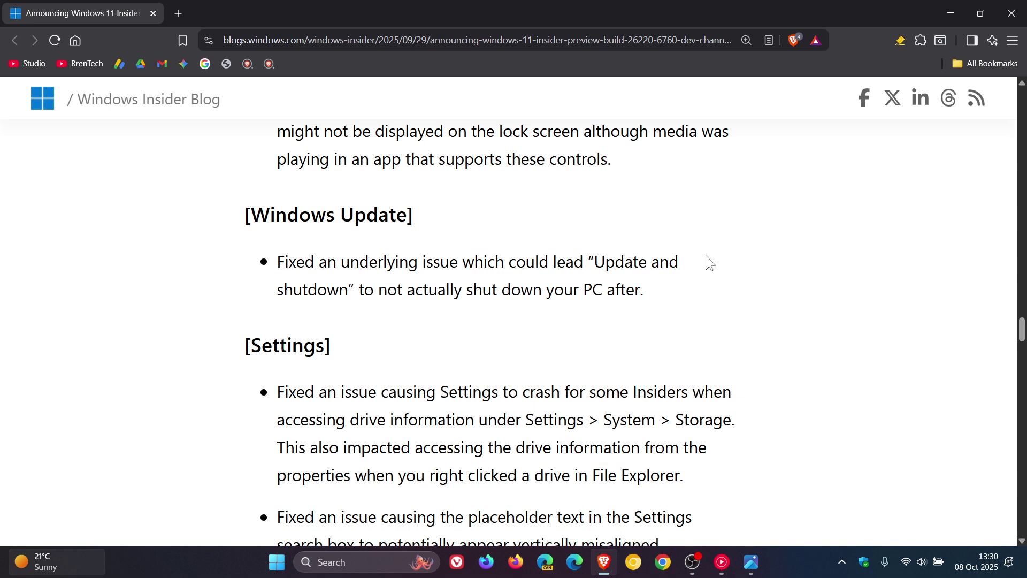
- Minimize Brave to reveal the lighthouse desktop wallpaper
{"action": "left_click", "coordinate": [950, 12]}
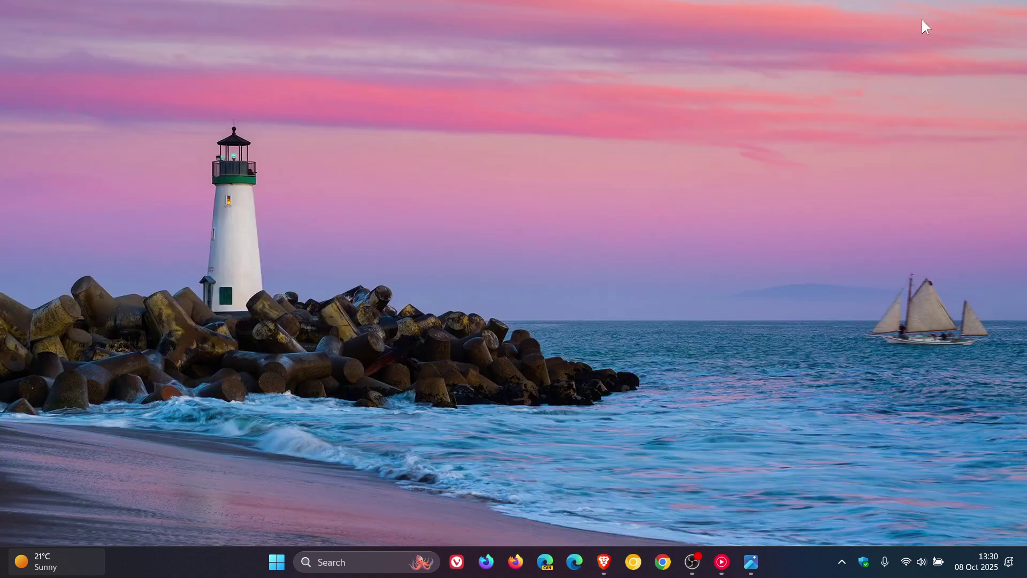